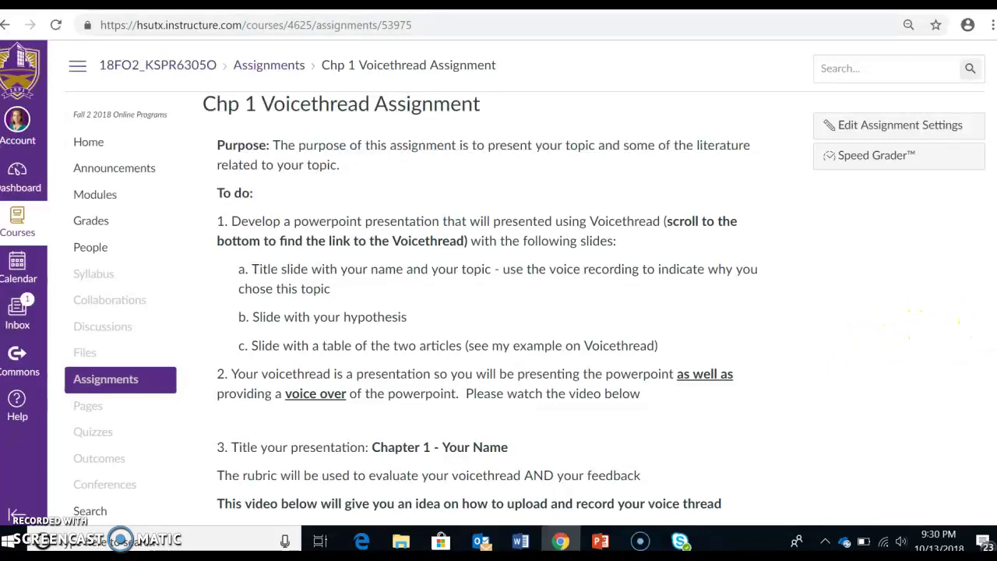
Scroll down the Chp 1 Voicethread Assignment page to the 'Load Chp 1 Voicethread Assignment in a new window' button.
{"action": "scroll", "coordinate": [927, 403], "scroll_direction": "down", "scroll_amount": 2}
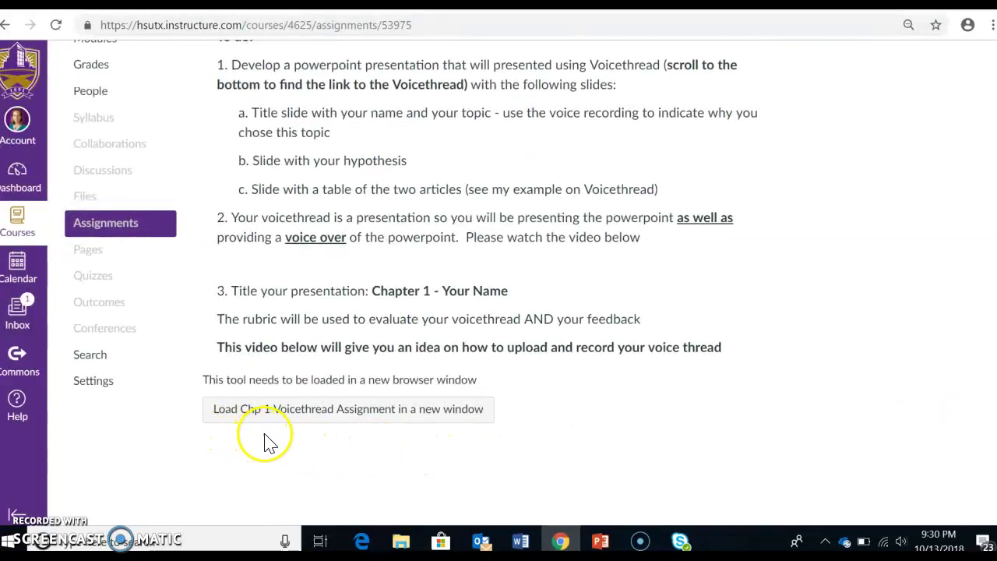
Load the Chp 1 assignment in a new window and open Course View for 18FO2_KSPR6305O.
{"action": "left_click", "coordinate": [351, 418]}
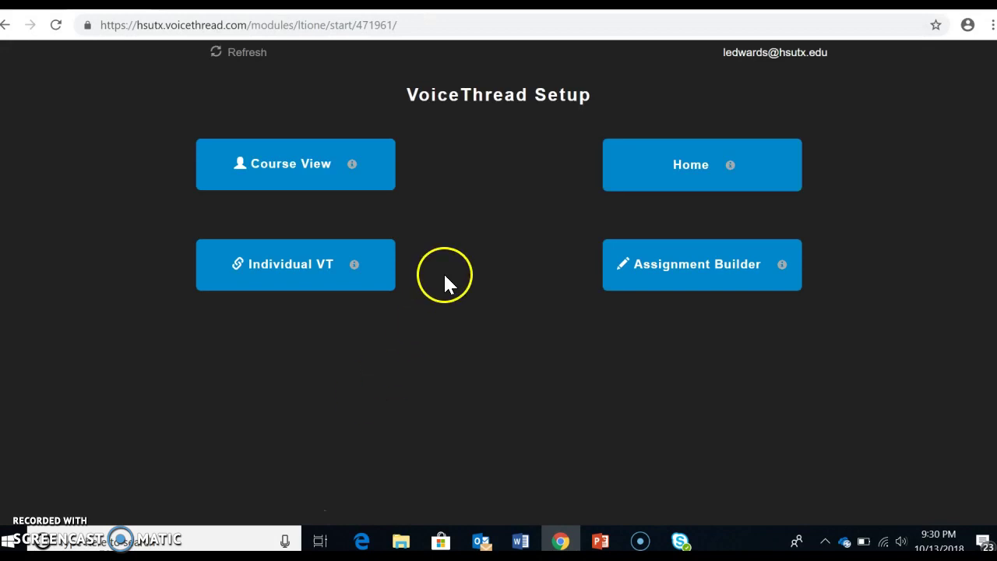
{"action": "left_click", "coordinate": [293, 170]}
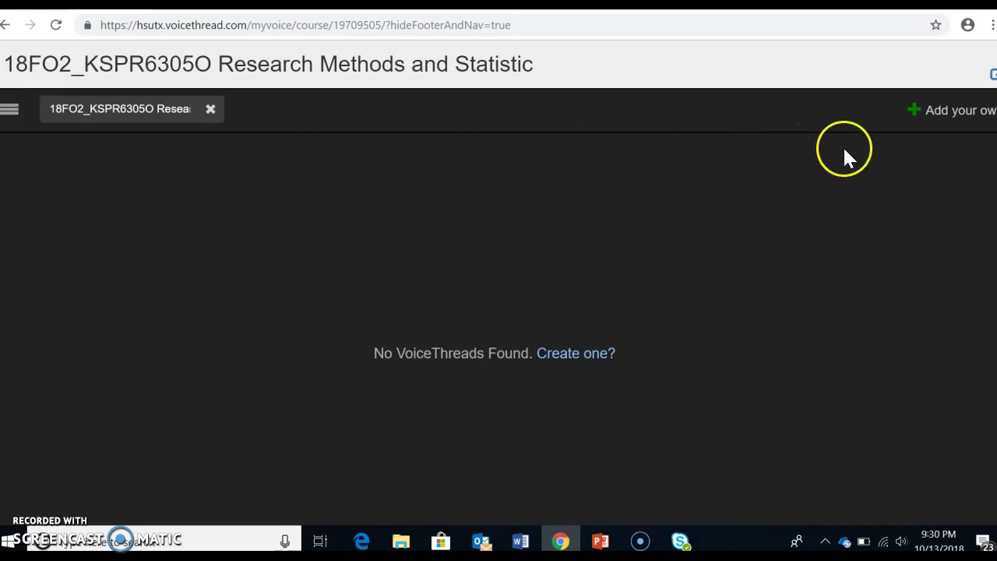
Create a new VoiceThread and choose to add media from My Computer.
{"action": "left_click", "coordinate": [940, 114]}
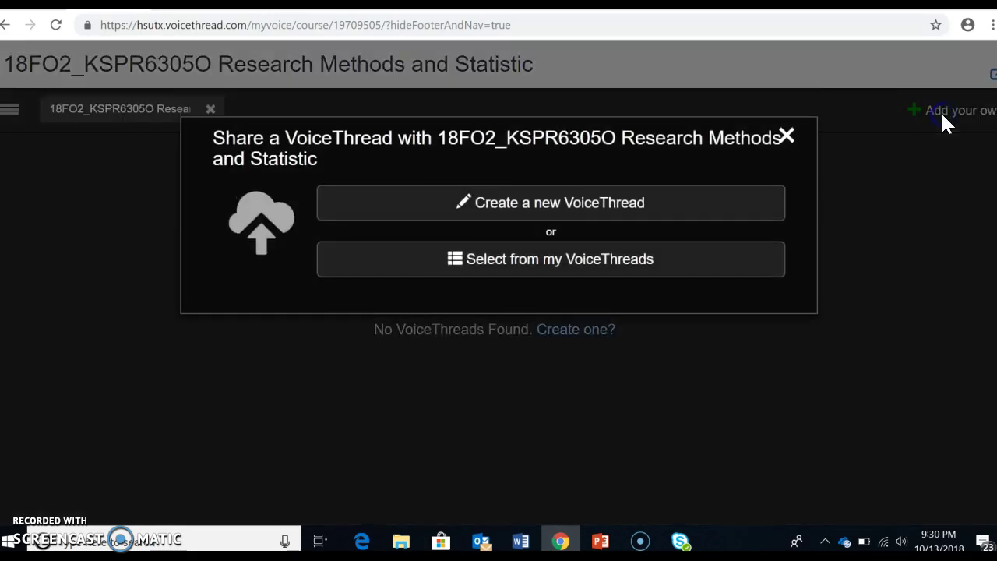
{"action": "left_click", "coordinate": [600, 209]}
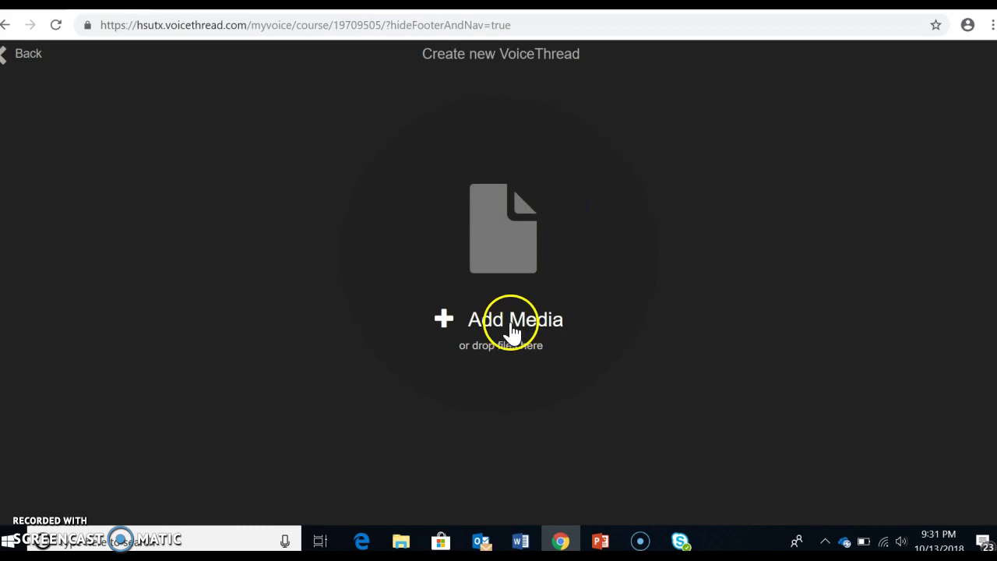
{"action": "left_click", "coordinate": [512, 331]}
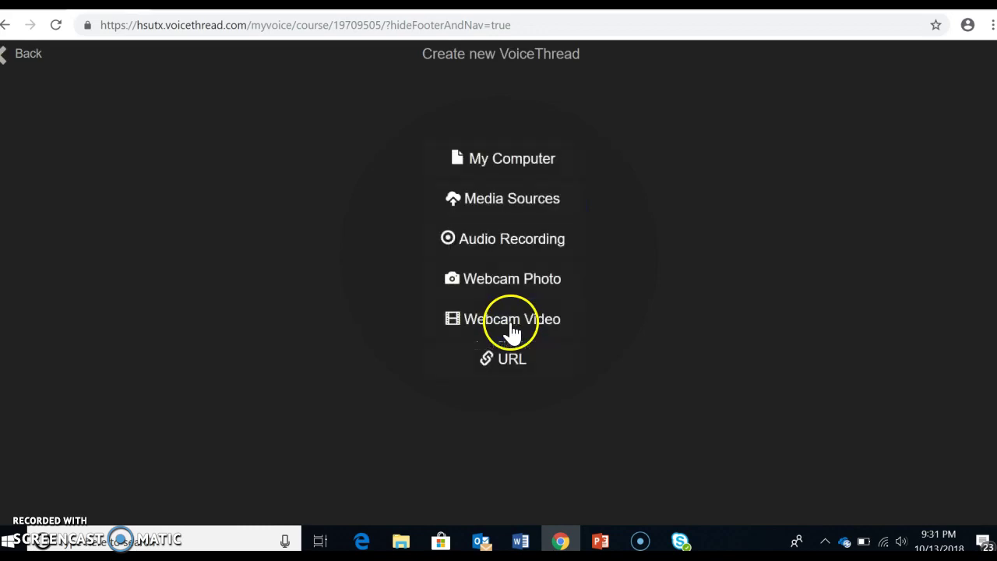
{"action": "left_click", "coordinate": [522, 165]}
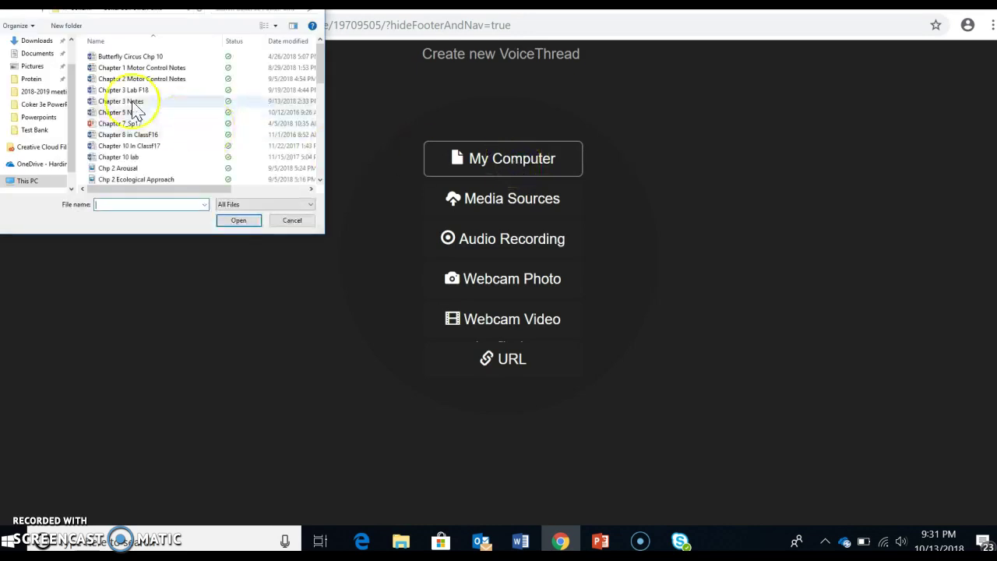
Browse Old U Drive > Courses > Graduate Courses > KSPR 6305_Stats and select VoiceThread ExampleSp18.
{"action": "left_click", "coordinate": [36, 55]}
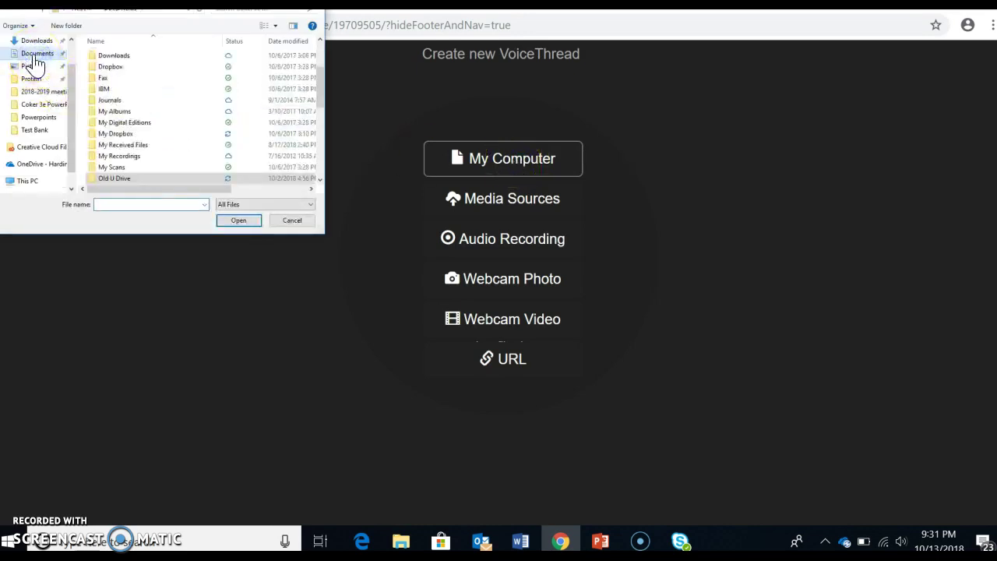
{"action": "left_click", "coordinate": [111, 179]}
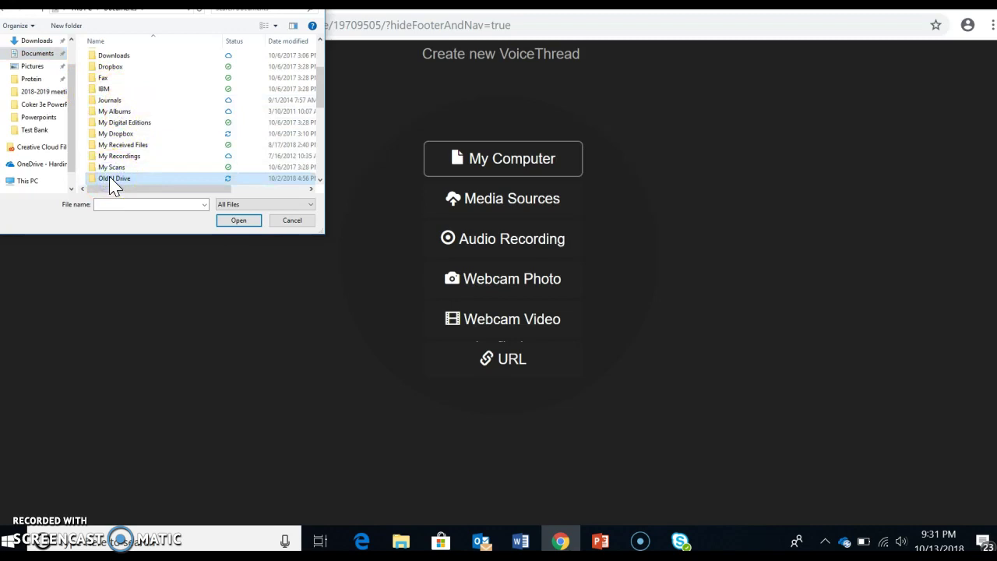
{"action": "double_click", "coordinate": [112, 179]}
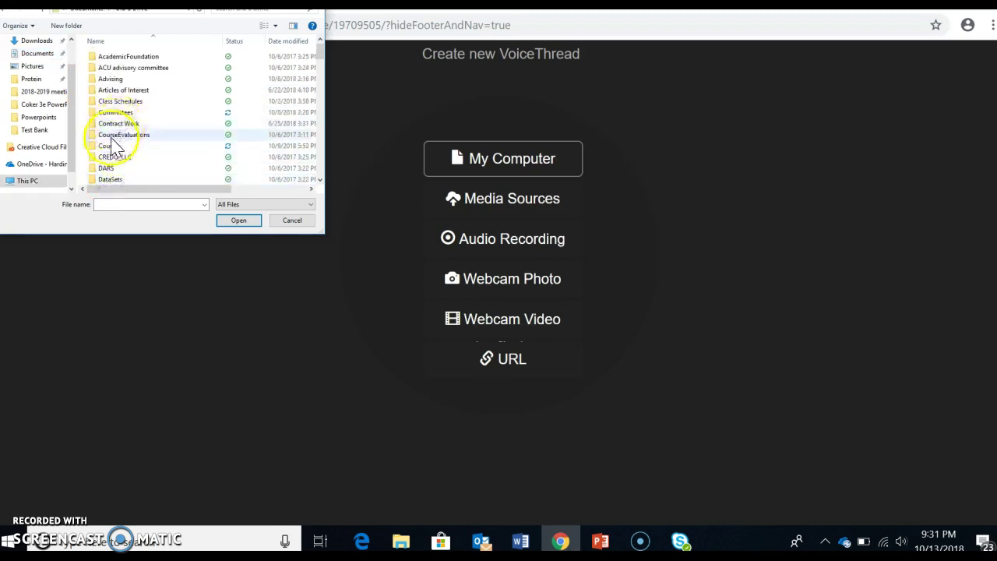
{"action": "double_click", "coordinate": [113, 145]}
{"action": "double_click", "coordinate": [122, 79]}
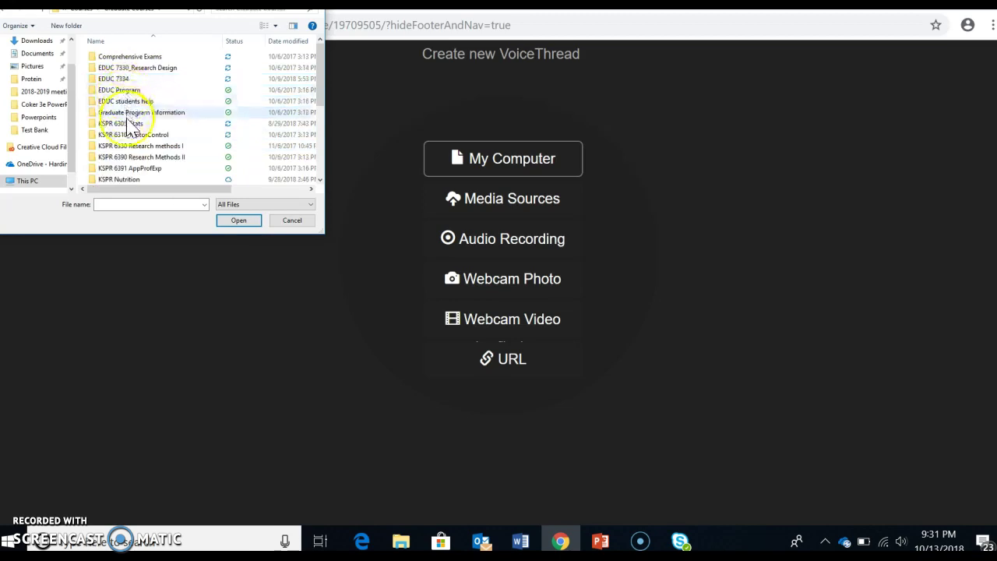
{"action": "double_click", "coordinate": [129, 124]}
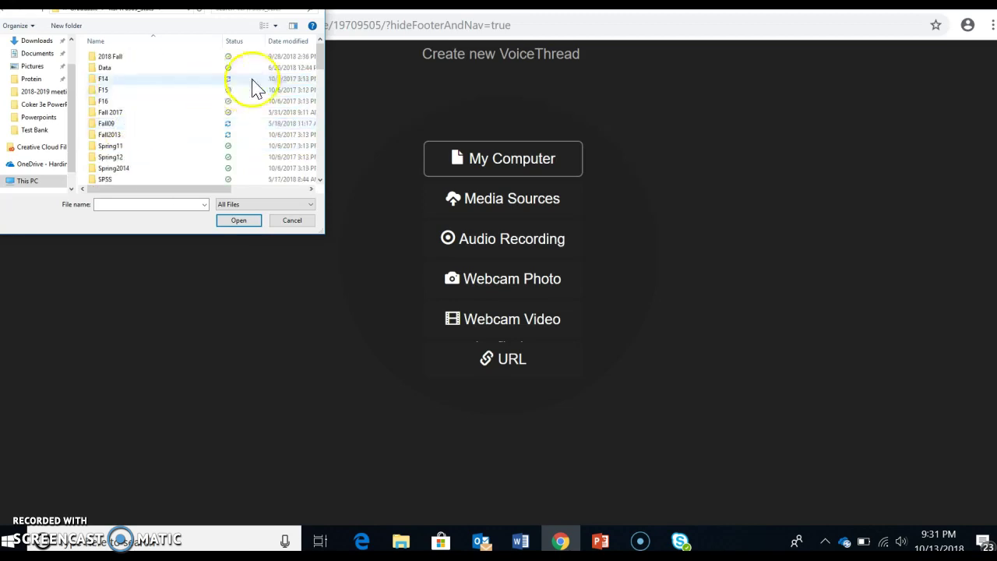
{"action": "left_click_drag", "start_coordinate": [321, 56], "coordinate": [321, 75]}
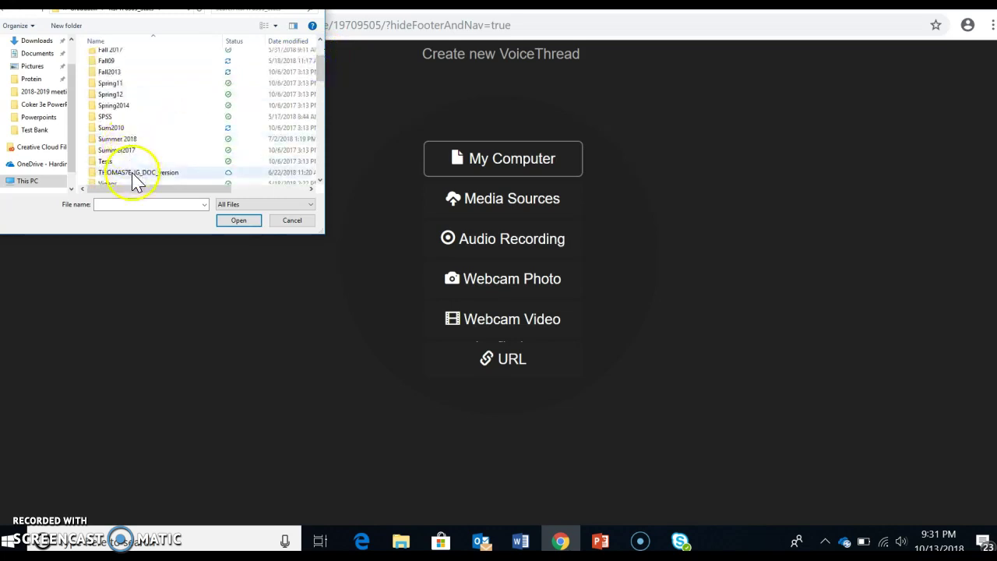
{"action": "left_click_drag", "start_coordinate": [323, 78], "coordinate": [320, 139]}
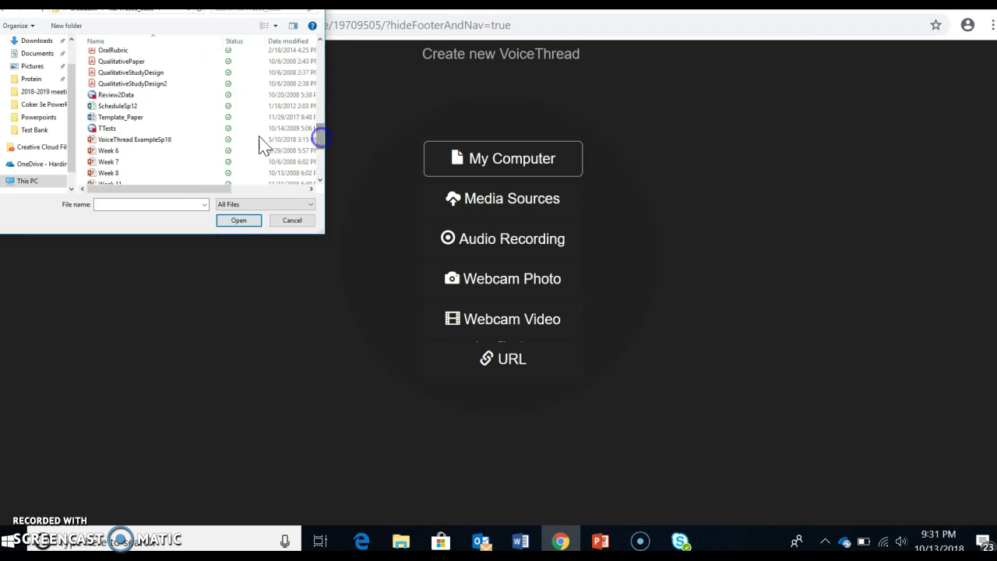
{"action": "left_click", "coordinate": [156, 140]}
Dismiss the file-in-use warning, then close VoiceThread ExampleSp18 in PowerPoint, saving changes.
{"action": "left_click", "coordinate": [237, 221]}
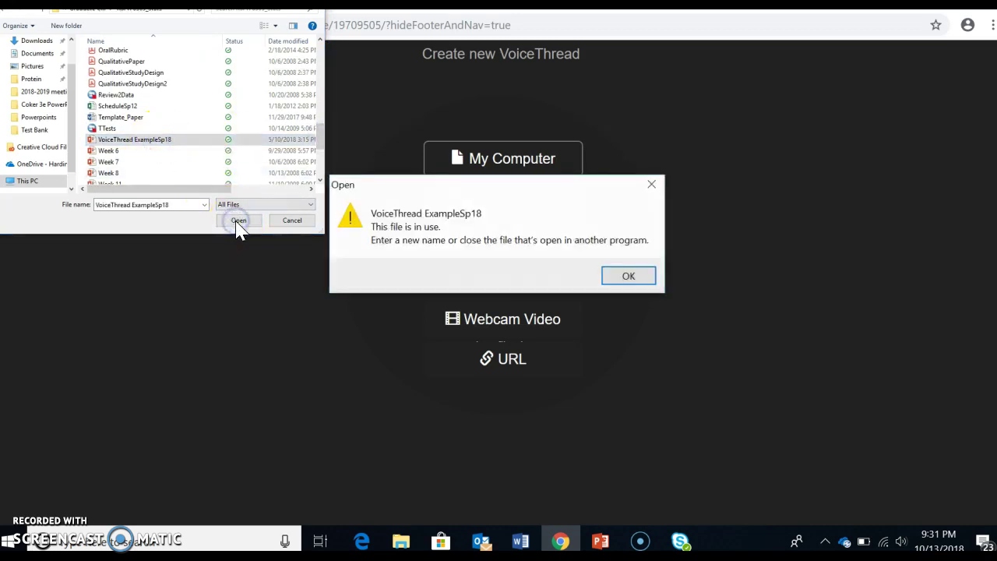
{"action": "left_click", "coordinate": [628, 278]}
{"action": "mouse_move", "coordinate": [607, 543]}
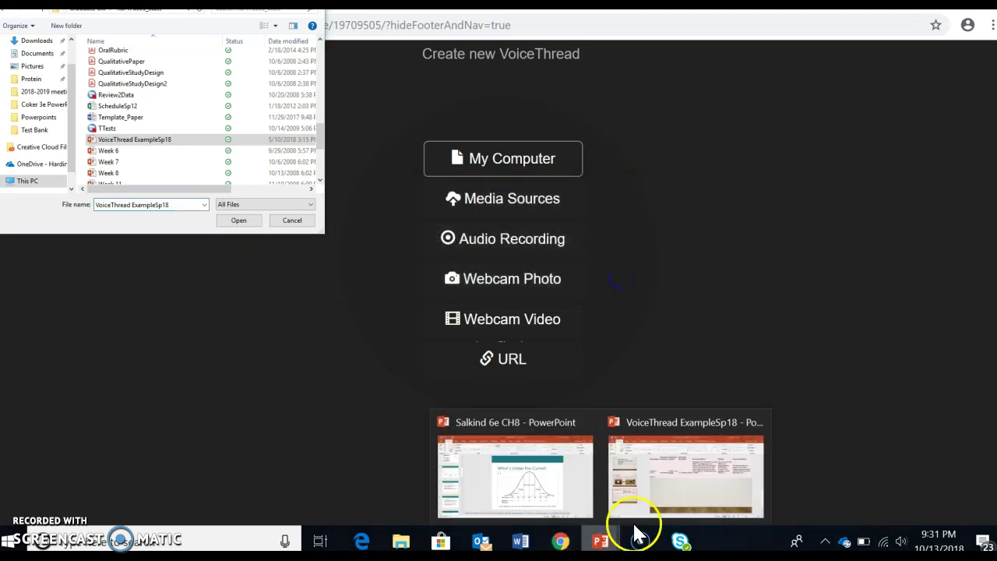
{"action": "mouse_move", "coordinate": [733, 457]}
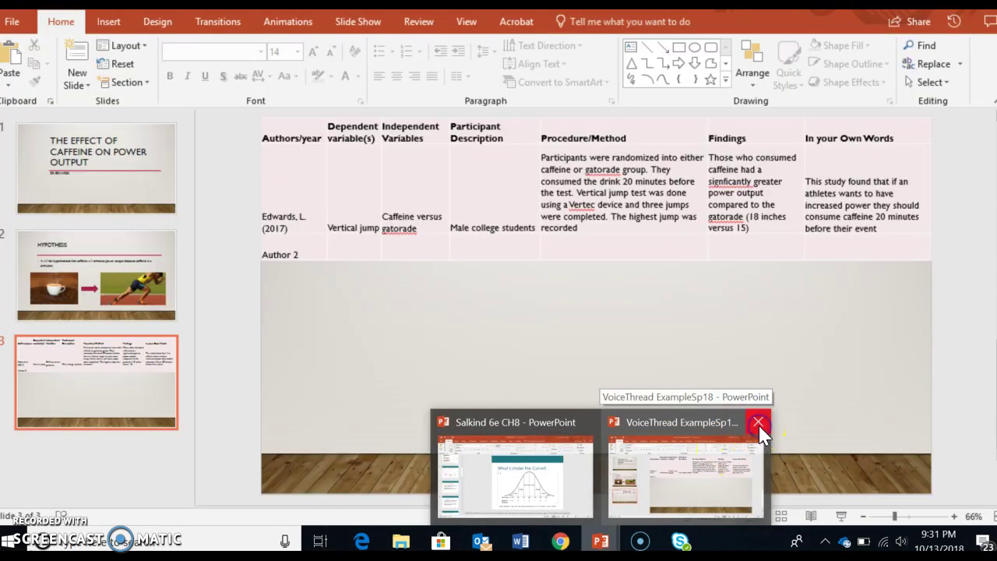
{"action": "middle_click", "coordinate": [711, 448]}
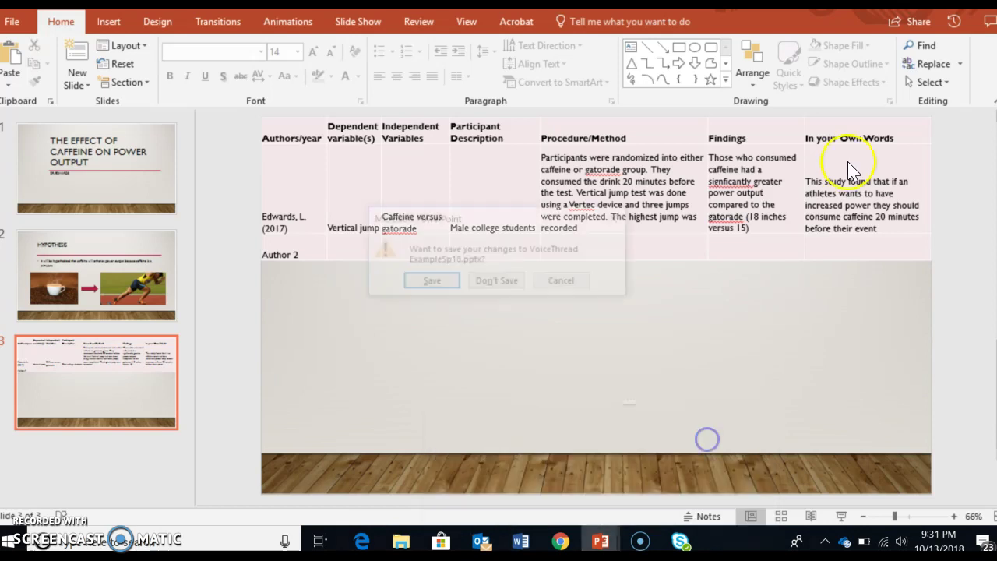
{"action": "left_click", "coordinate": [439, 279]}
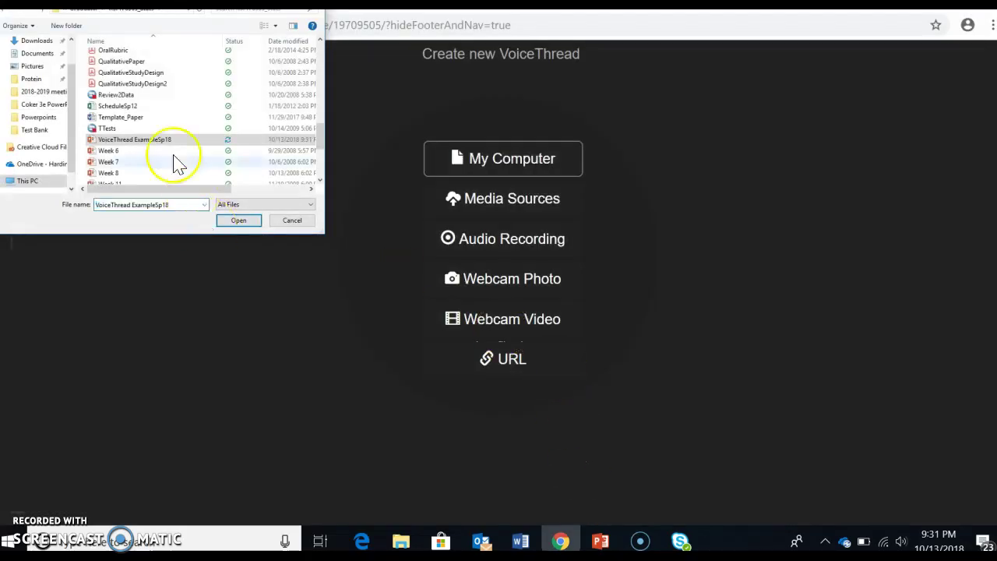
Upload VoiceThread ExampleSp18 and enter the title 'Chp 1 Dr. Edwards Example', fixing the capitalisation.
{"action": "left_click", "coordinate": [187, 140]}
{"action": "left_click", "coordinate": [238, 220]}
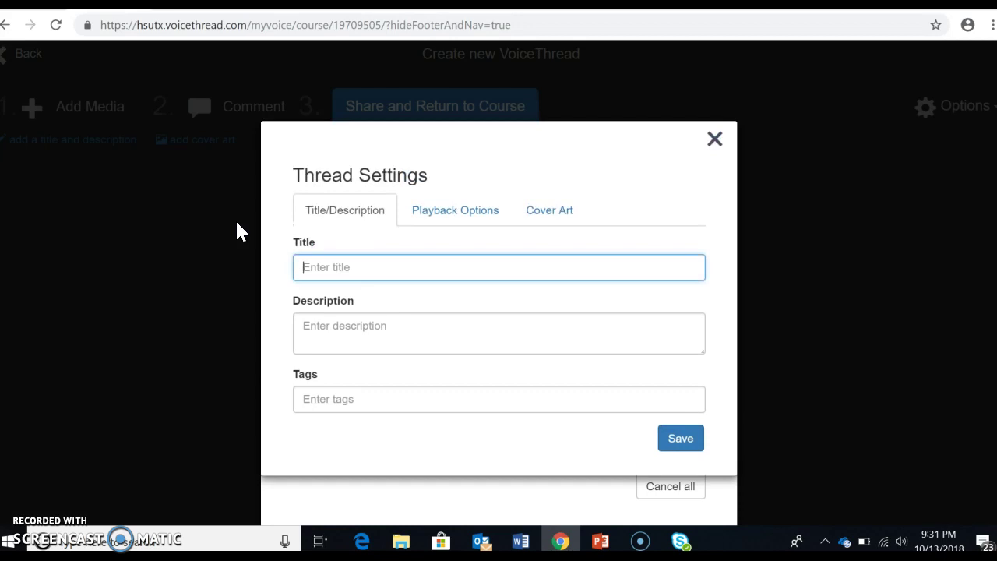
{"action": "type", "text": "Chp 1"}
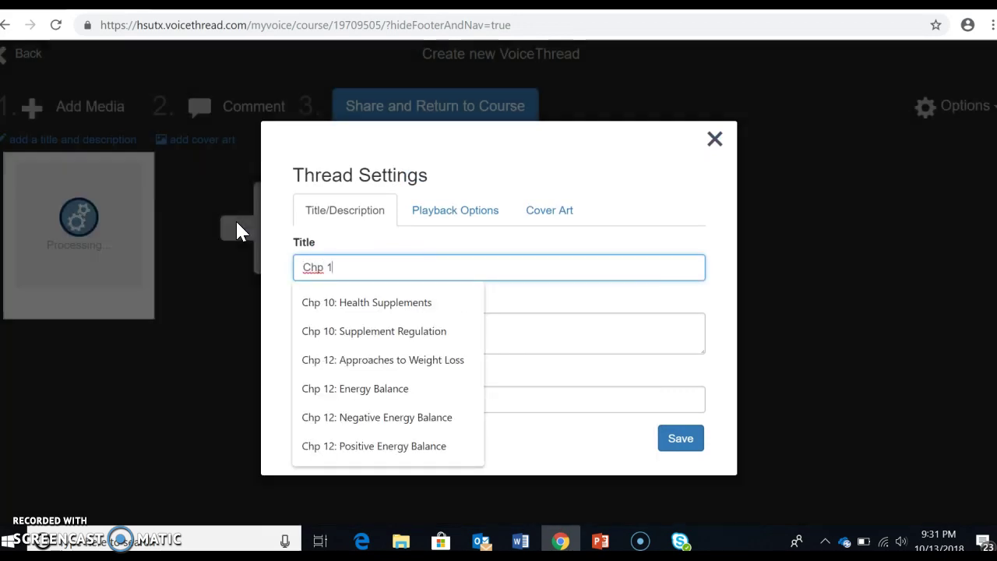
{"action": "type", "text": " Dr. E"}
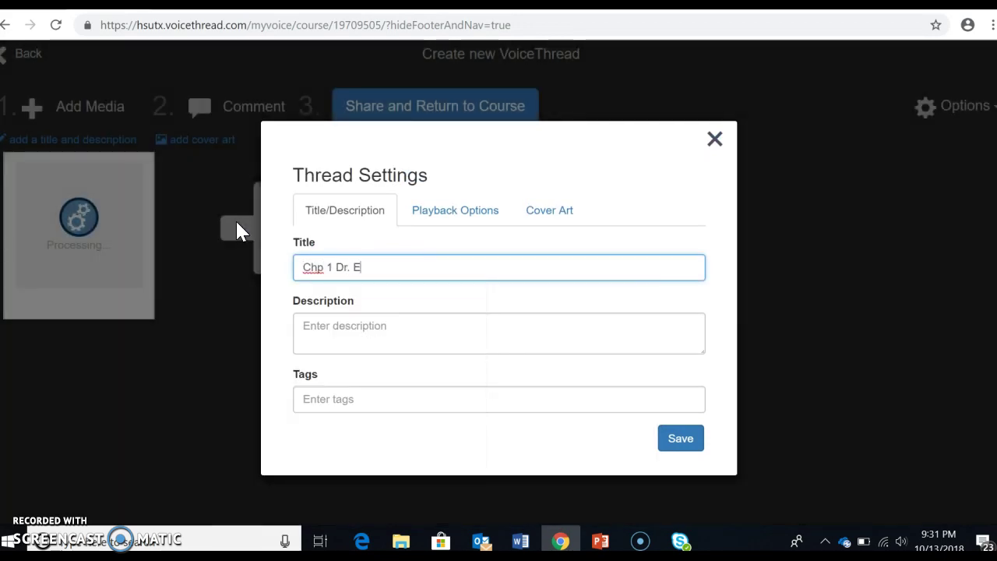
{"action": "type", "text": "dwards EXample"}
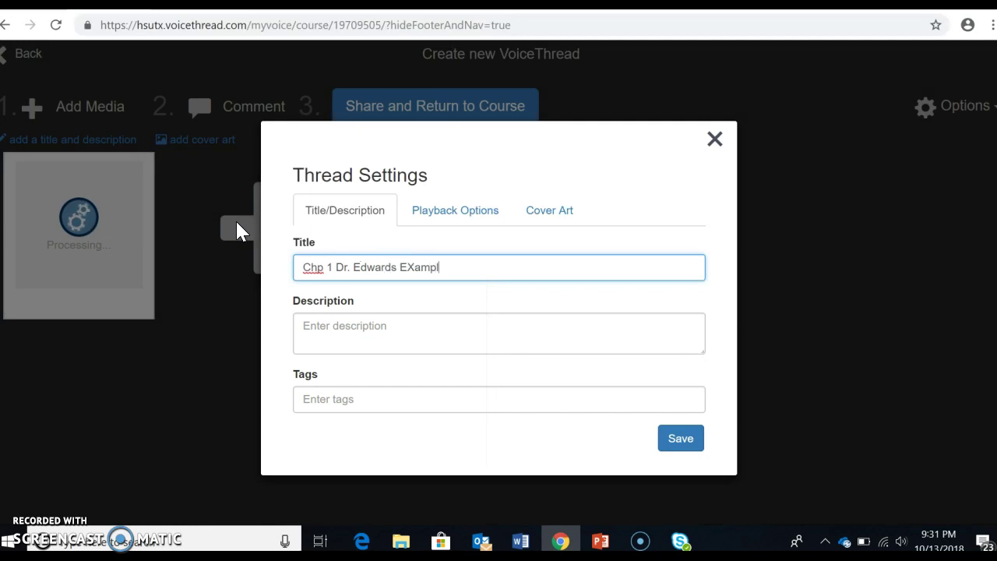
{"action": "key", "text": "BackSpace"}
{"action": "key", "text": "BackSpace"}
{"action": "key", "text": "BackSpace"}
{"action": "key", "text": "BackSpace"}
{"action": "key", "text": "BackSpace"}
{"action": "key", "text": "BackSpace"}
{"action": "type", "text": "xample"}
Save the 'Chp 1 Dr. Edwards Example' title in Thread Settings.
{"action": "left_click", "coordinate": [682, 441]}
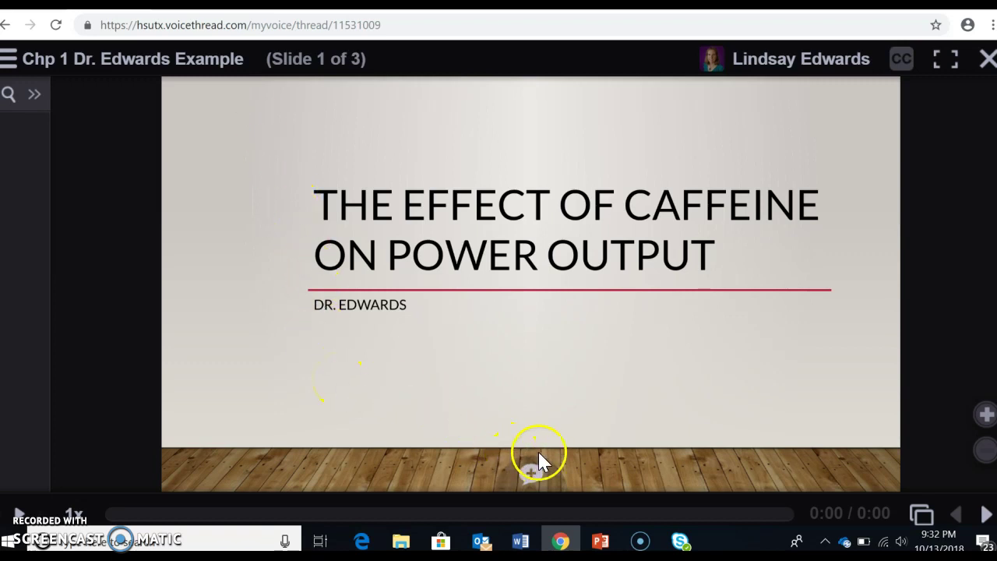
Record a voice comment on the title slide, then advance to slide 3 of 3.
{"action": "left_click", "coordinate": [532, 493]}
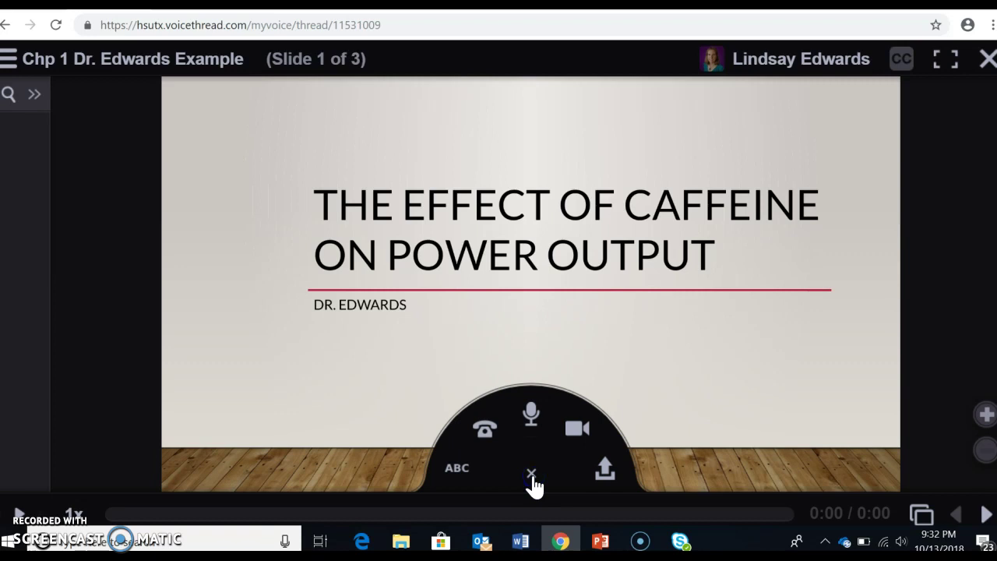
{"action": "left_click", "coordinate": [534, 415]}
{"action": "left_click", "coordinate": [984, 516]}
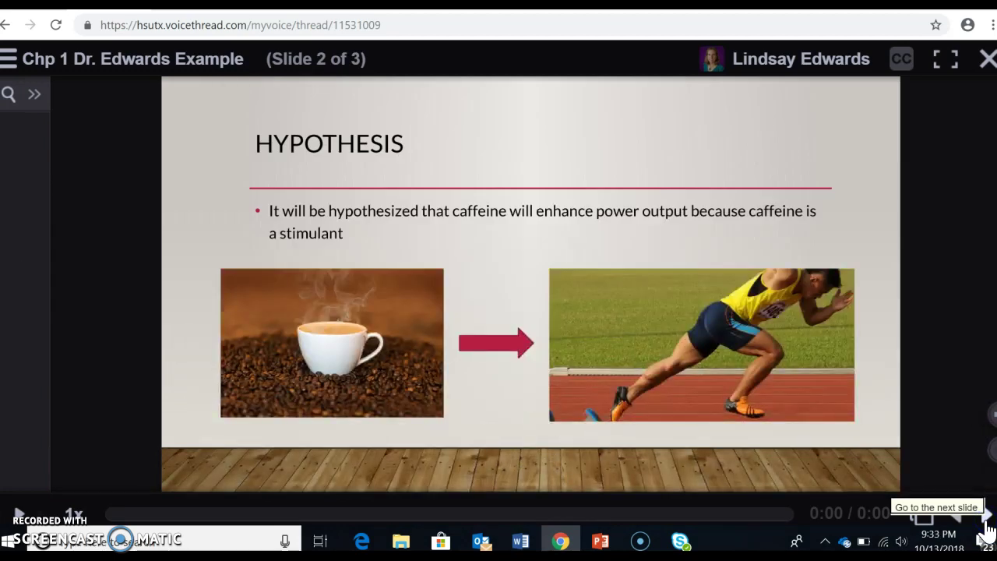
{"action": "left_click", "coordinate": [985, 515]}
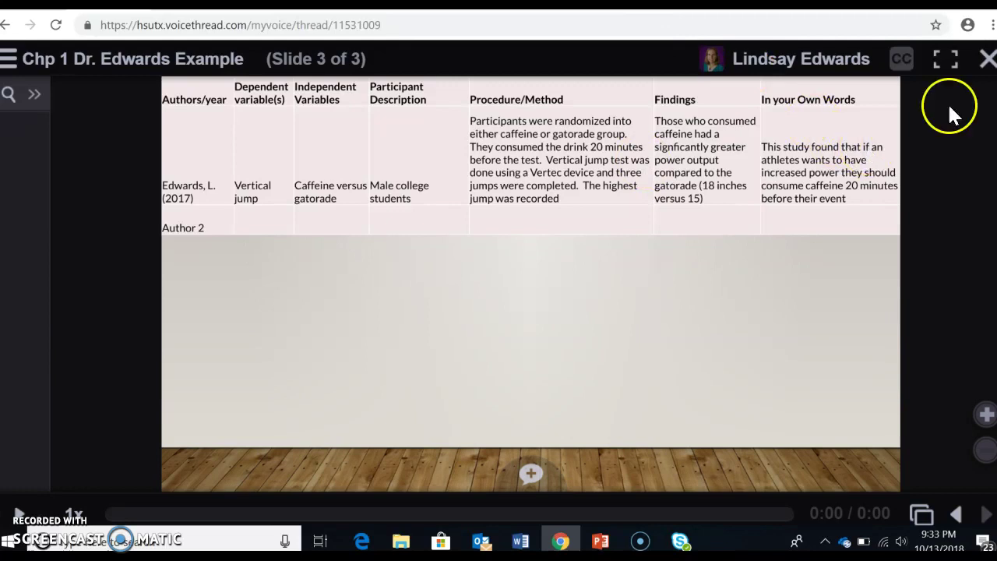
Close the slide viewer and bring up the 'Share and Return to Course' sharing options.
{"action": "left_click", "coordinate": [986, 60]}
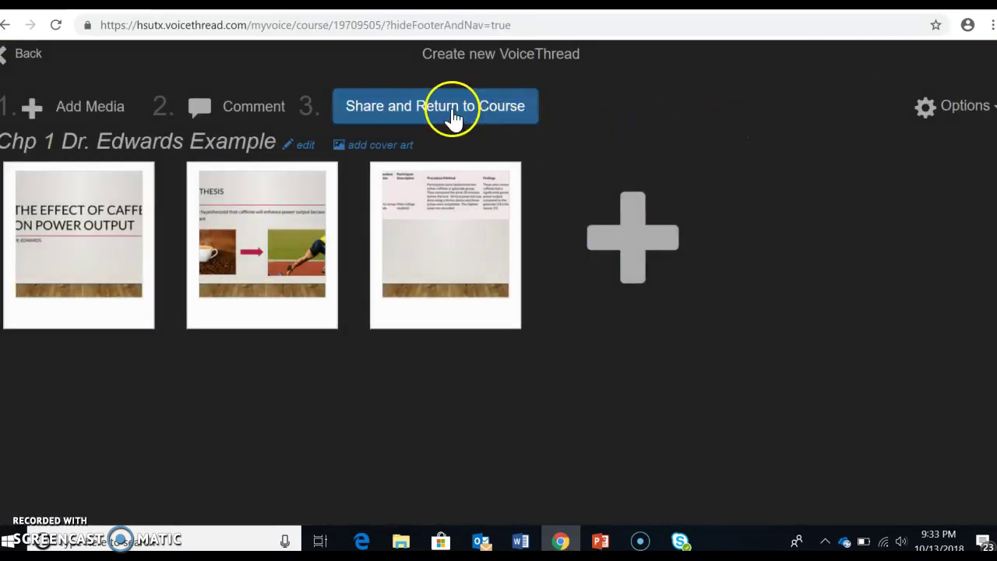
{"action": "left_click", "coordinate": [475, 123]}
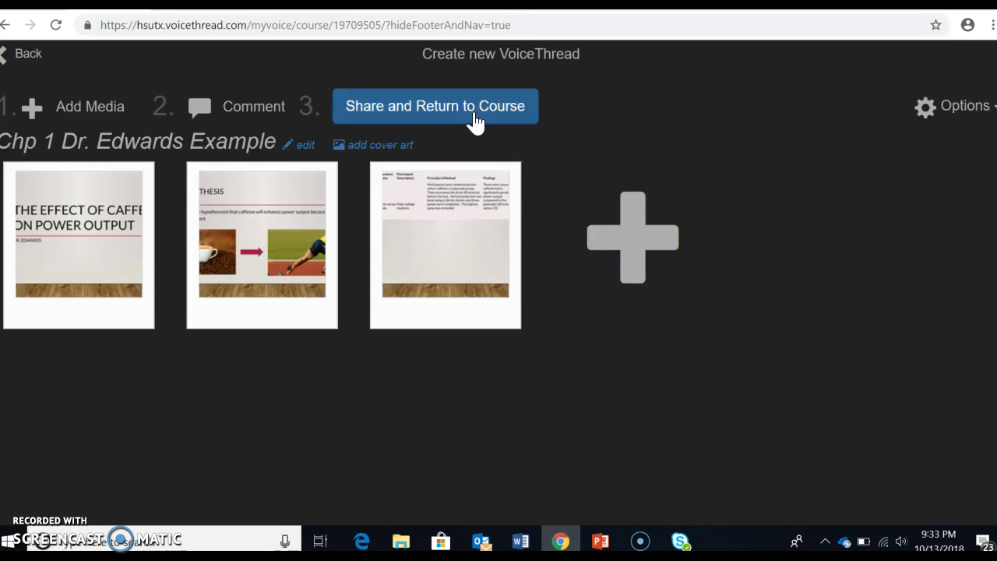
{"action": "left_click", "coordinate": [475, 123]}
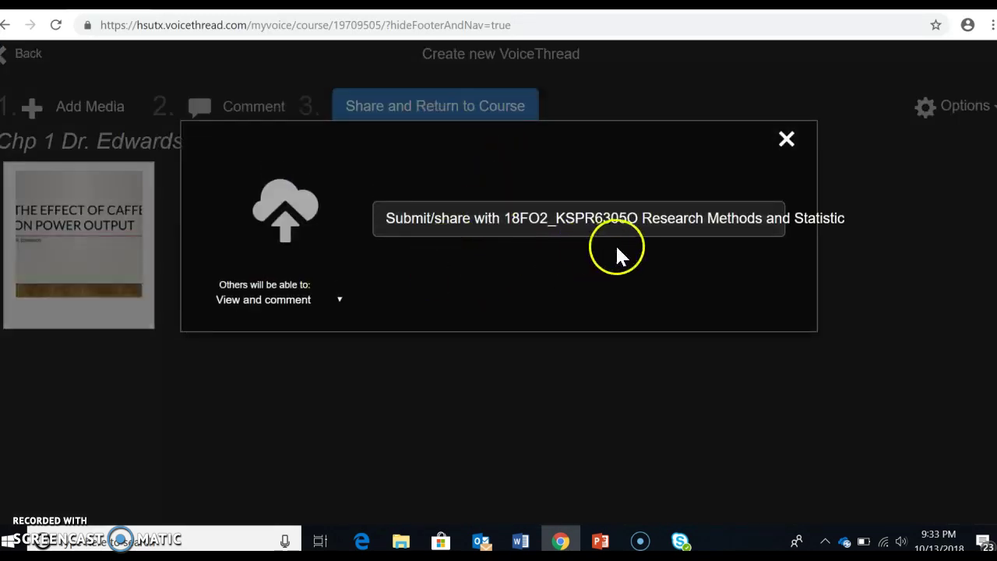
Submit the thread to 18FO2_KSPR6305O Research Methods and Statistic with view-and-comment access.
{"action": "left_click", "coordinate": [458, 226]}
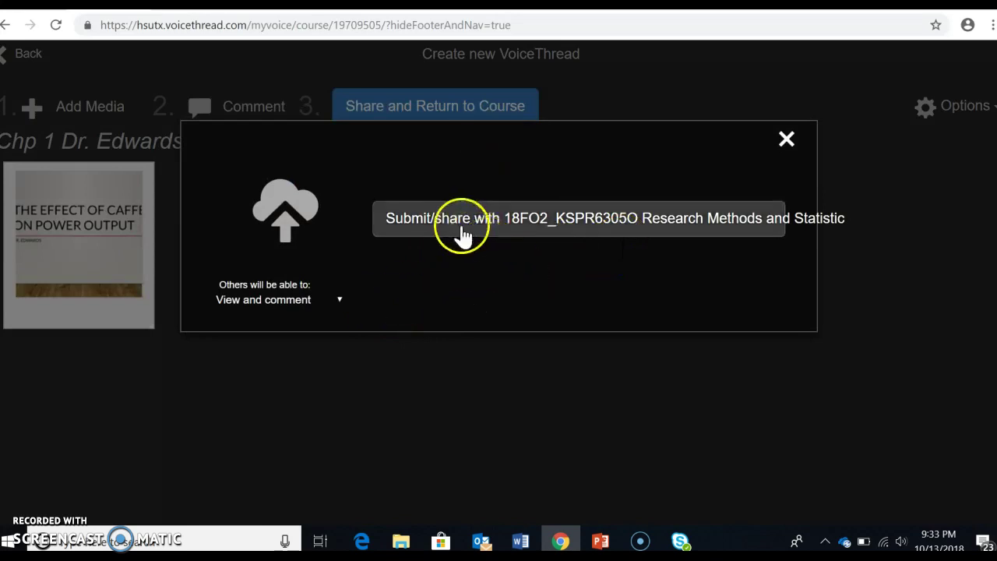